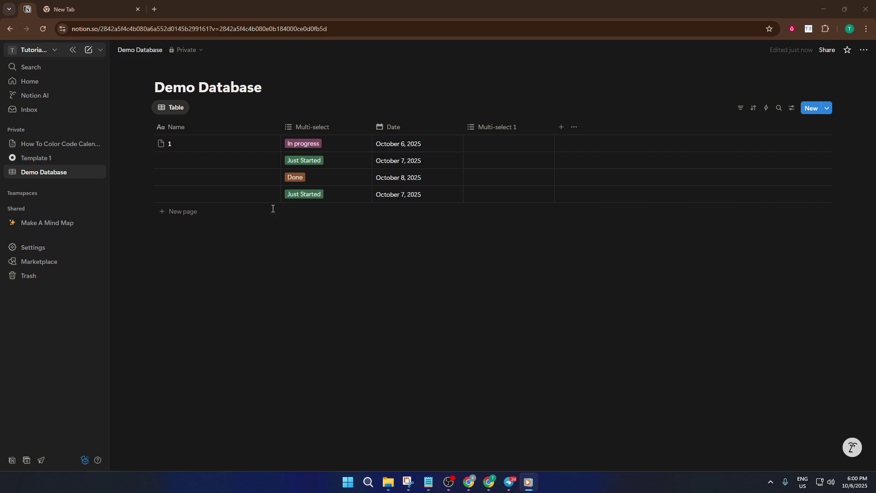
# Step: Retitle the database page 'Demo Database - Color Code Calendar', correcting typos along the way
pyautogui.click(278, 89)
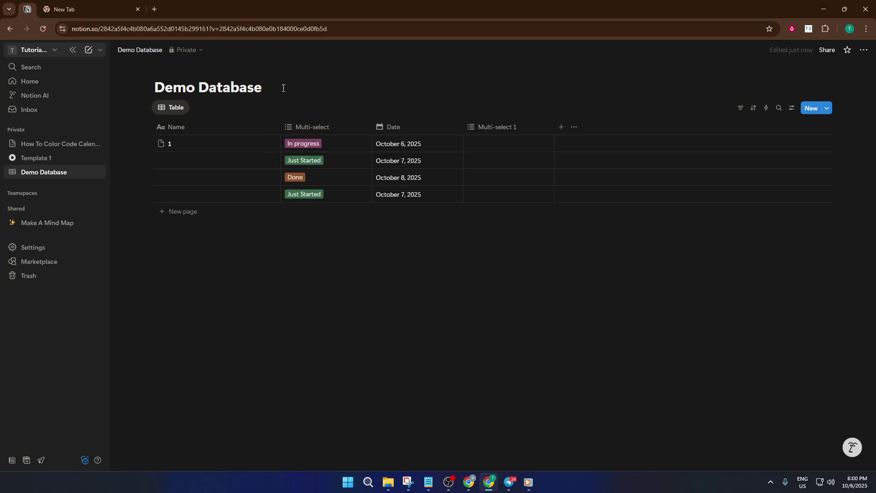
pyautogui.write('-')
pyautogui.press('BackSpace')
pyautogui.press('BackSpace')
pyautogui.write('- Color Od')
pyautogui.press('BackSpace')
pyautogui.press('BackSpace')
pyautogui.write('Code Calendart')
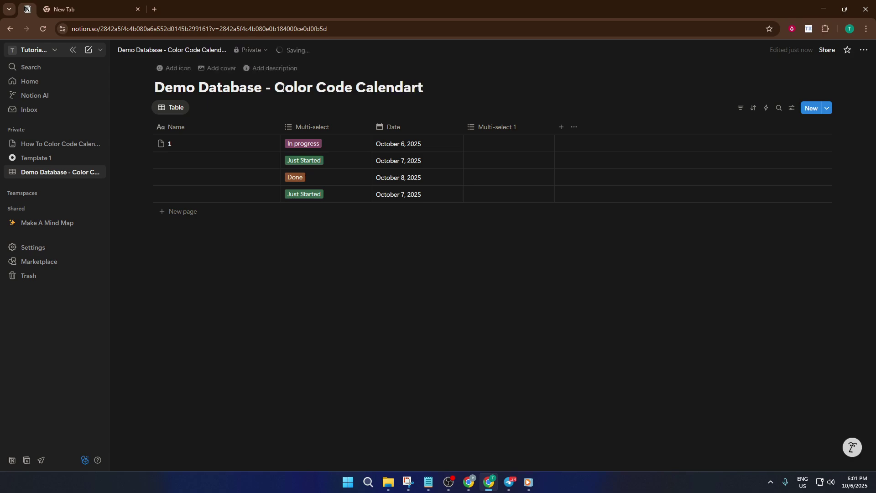
pyautogui.press('BackSpace')
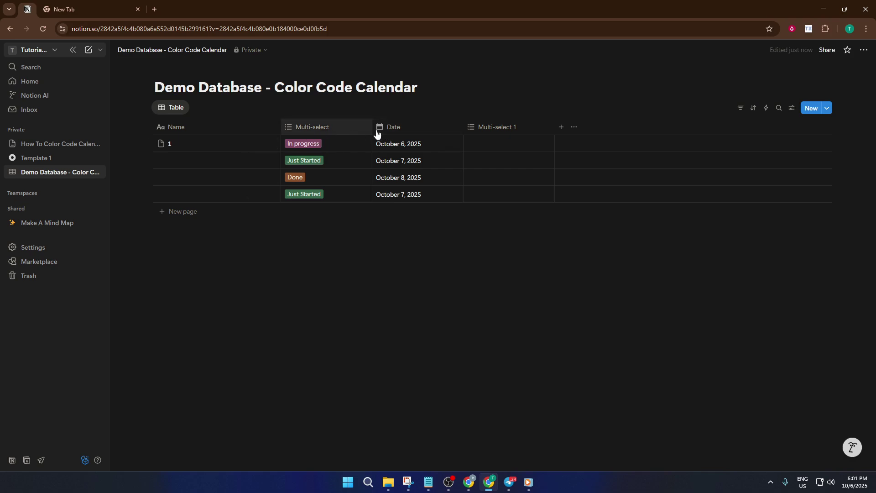
pyautogui.click(100, 50)
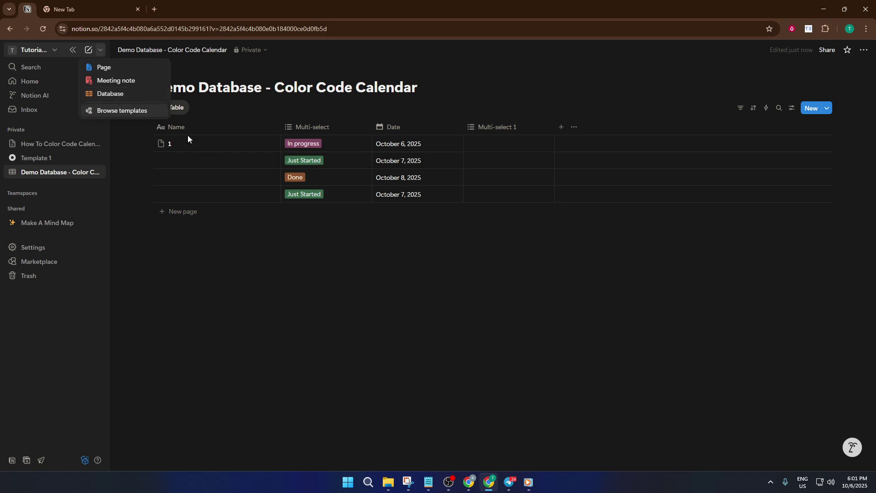
pyautogui.click(389, 221)
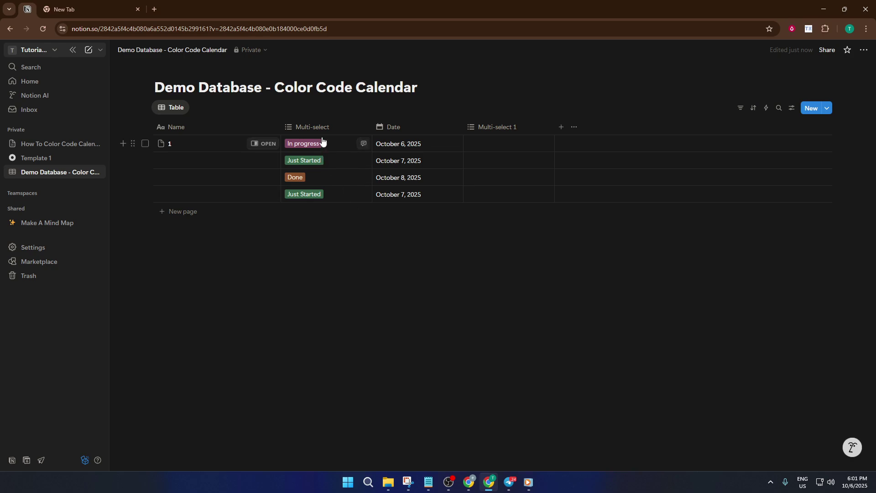
# Step: Check the Multi-select and Multi-select 1 property menus, then show row 1's tag options
pyautogui.click(337, 146)
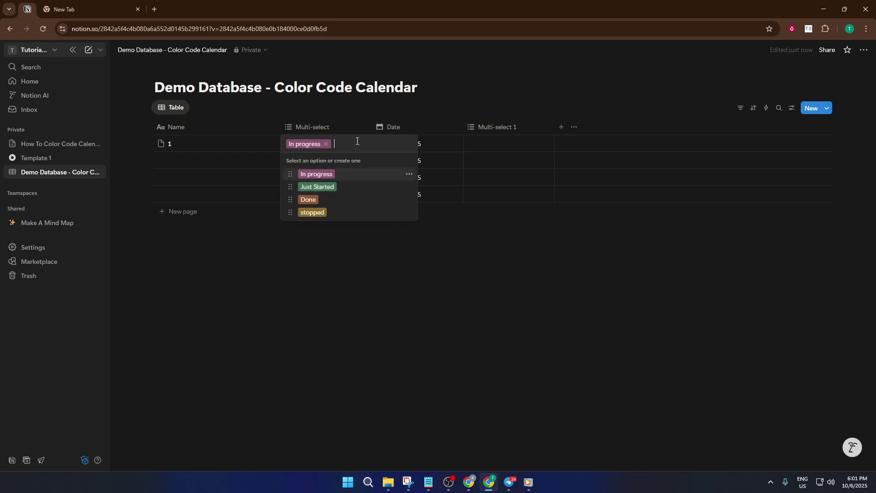
pyautogui.click(310, 129)
pyautogui.click(308, 127)
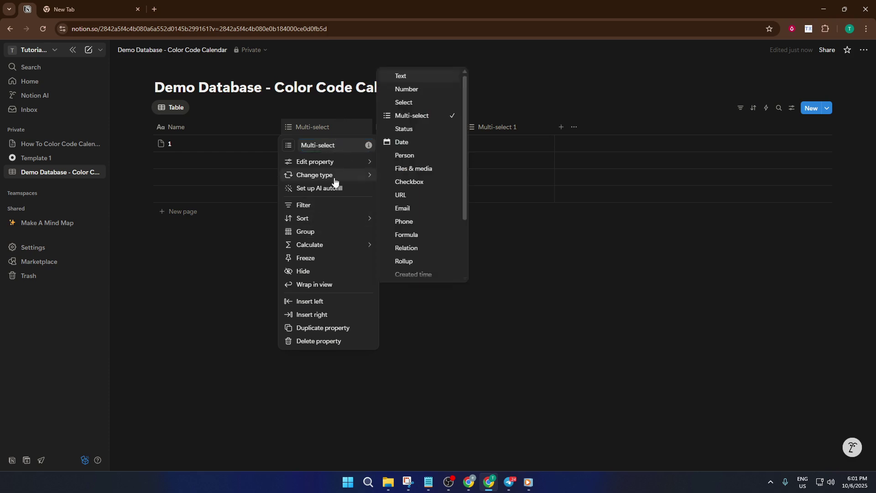
pyautogui.click(487, 130)
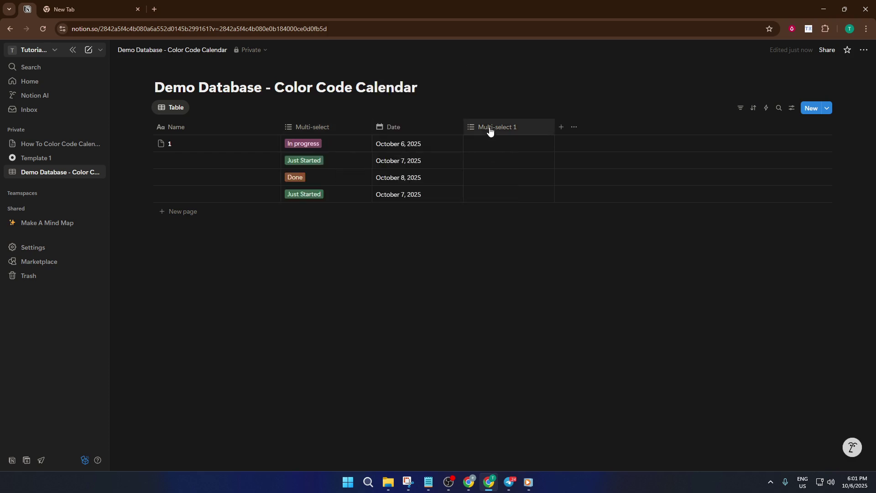
pyautogui.click(489, 127)
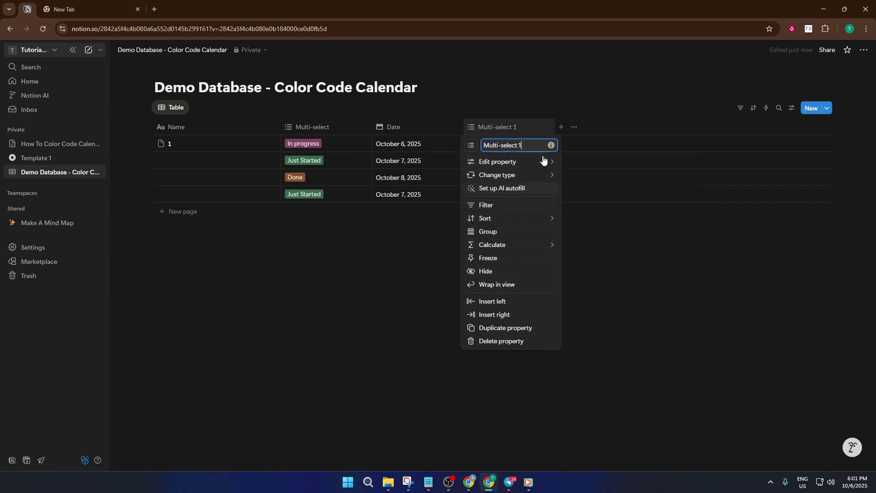
pyautogui.click(477, 112)
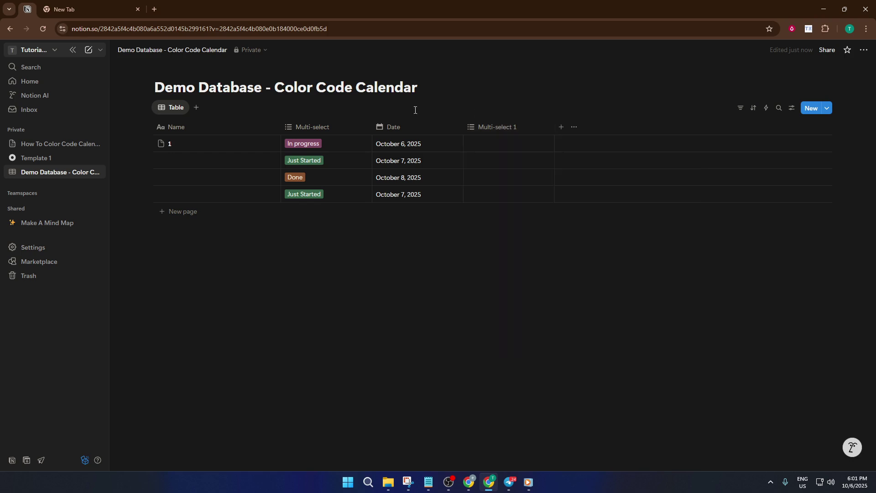
pyautogui.click(314, 135)
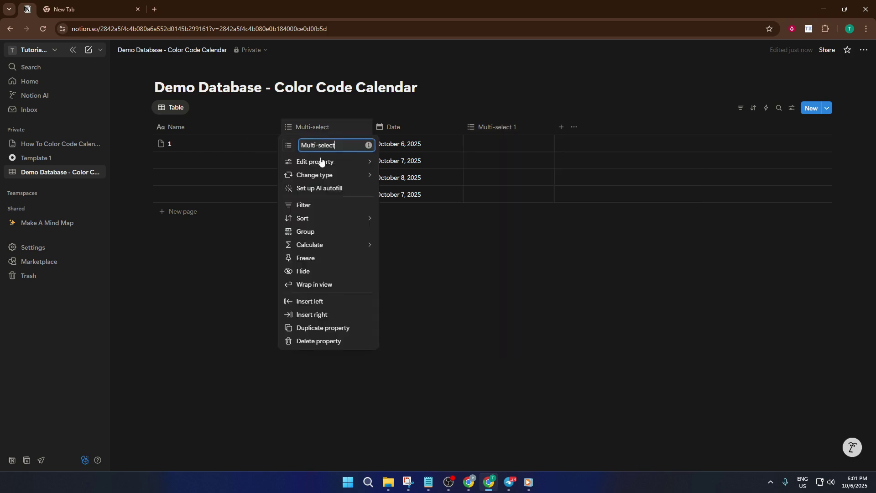
pyautogui.click(359, 110)
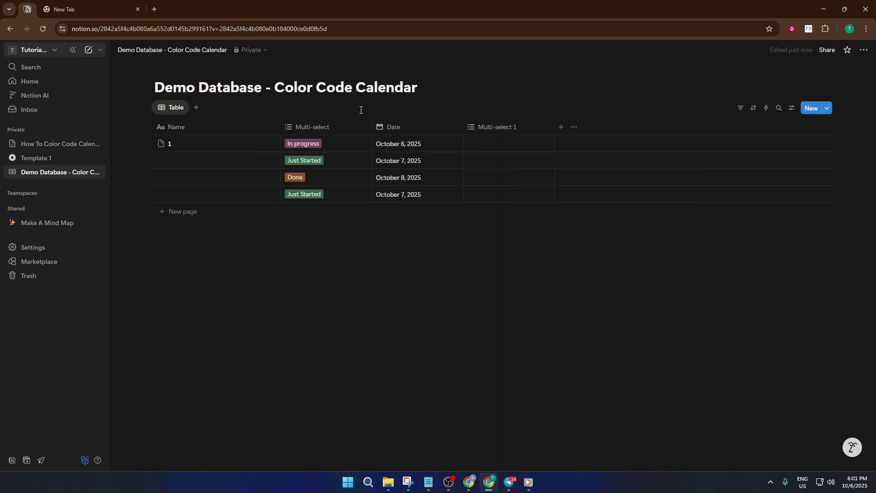
pyautogui.click(348, 141)
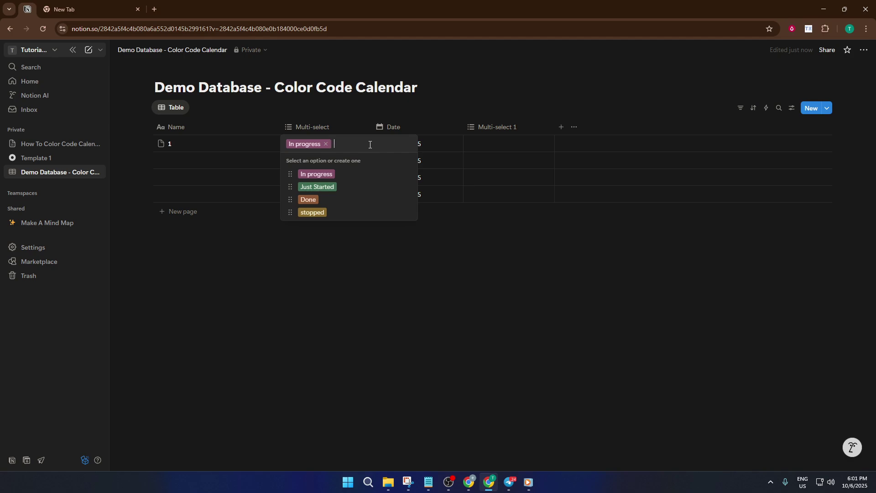
# Step: Add a new 'To Continue' tag to row 1 and colour it blue
pyautogui.write('To')
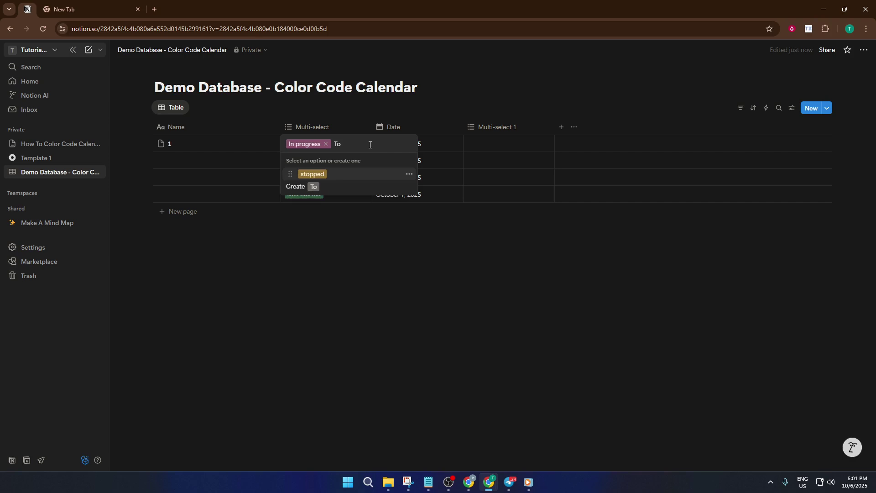
pyautogui.write(' Continue')
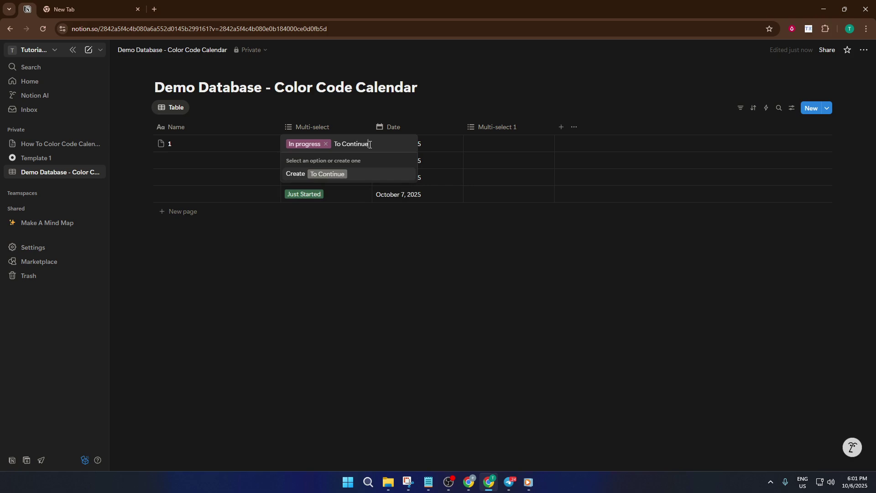
pyautogui.press('Return')
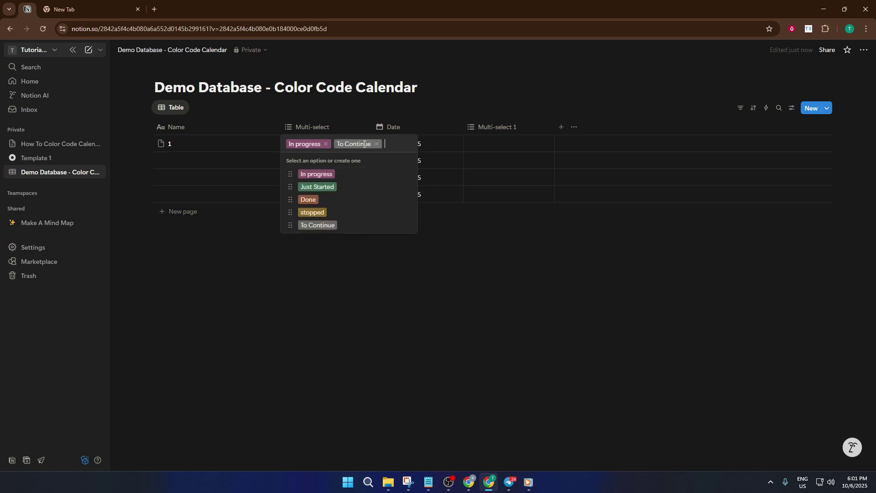
pyautogui.click(409, 225)
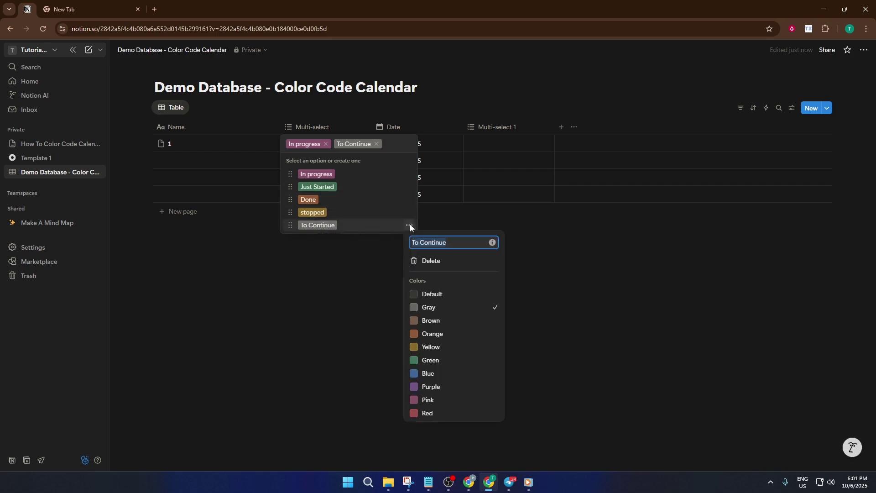
pyautogui.click(417, 373)
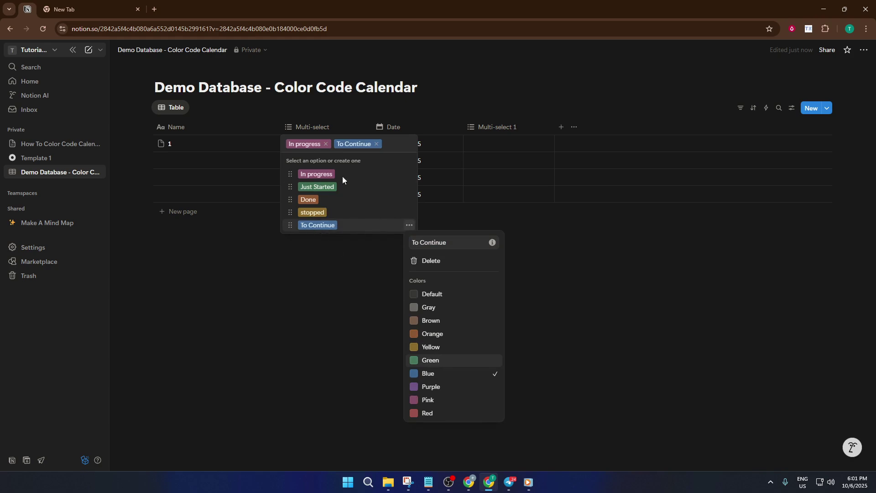
pyautogui.click(337, 245)
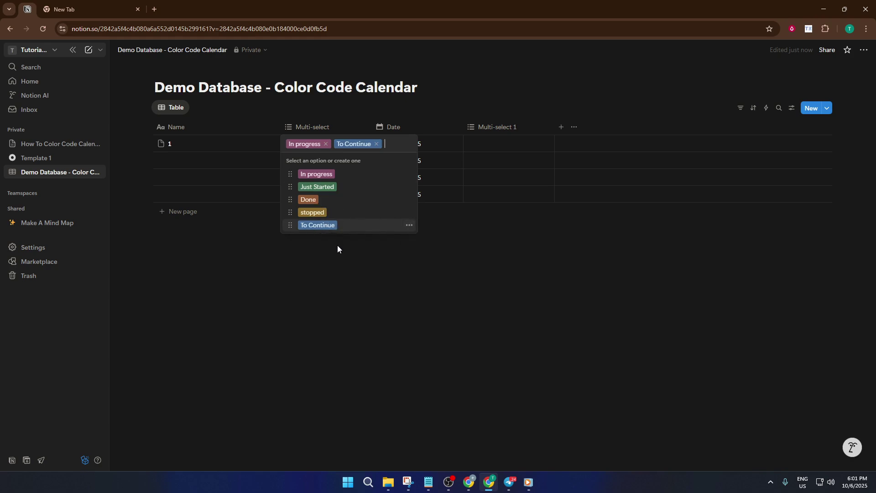
pyautogui.click(338, 245)
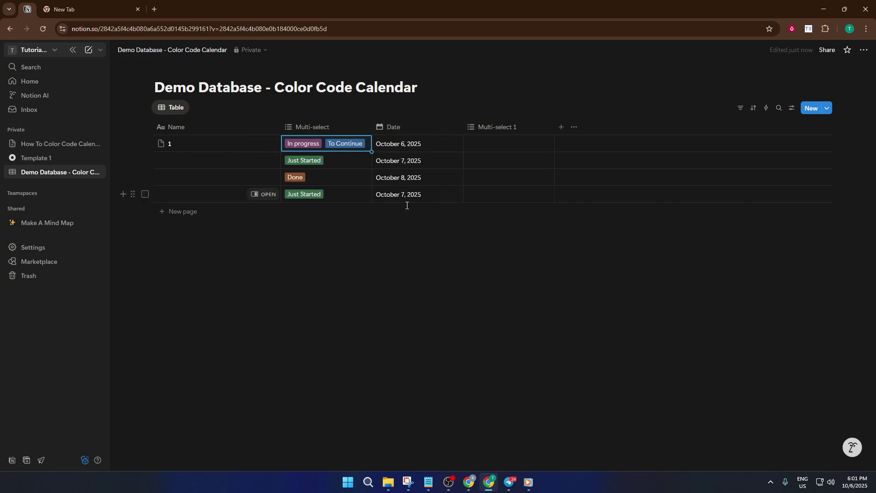
# Step: Remove the To Continue tag from row 1, leaving only In progress
pyautogui.click(343, 144)
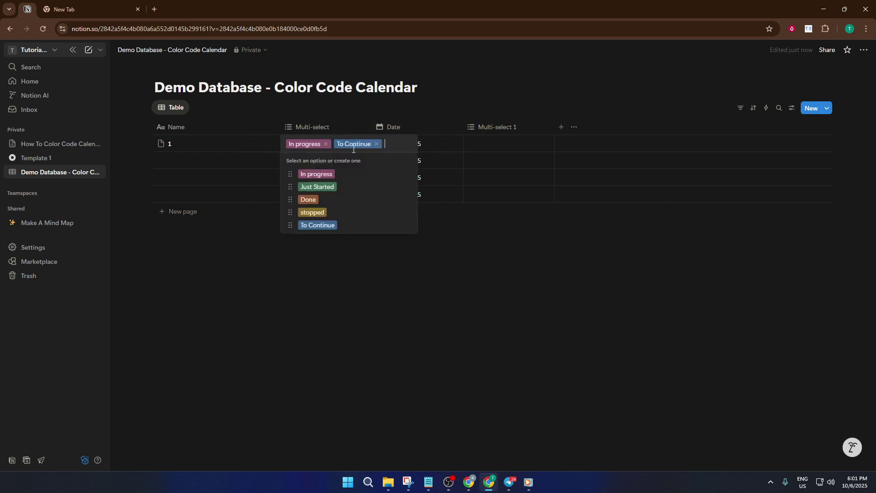
pyautogui.click(376, 144)
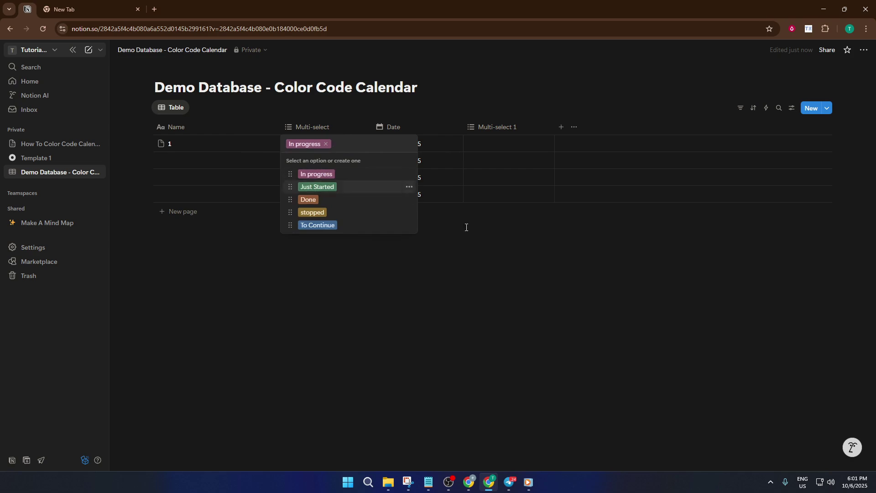
pyautogui.click(465, 225)
# Step: Check row 1's date and the Date property options without changing anything
pyautogui.click(413, 145)
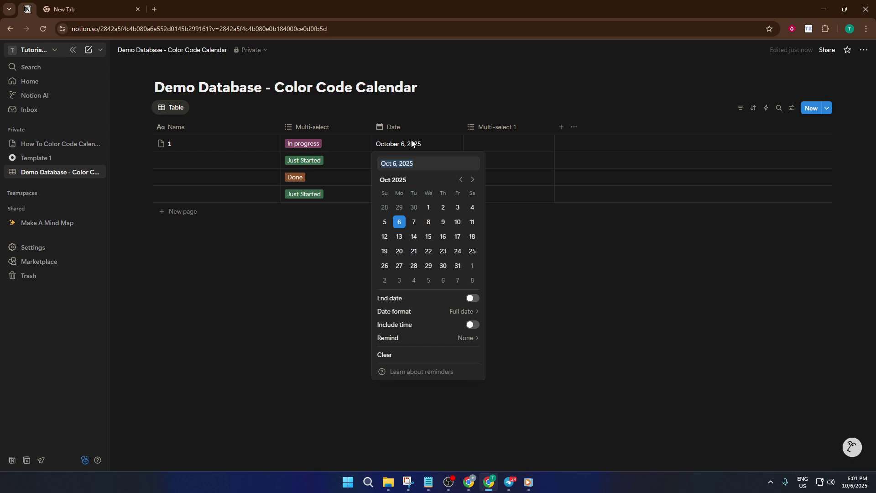
pyautogui.press('Escape')
pyautogui.click(401, 130)
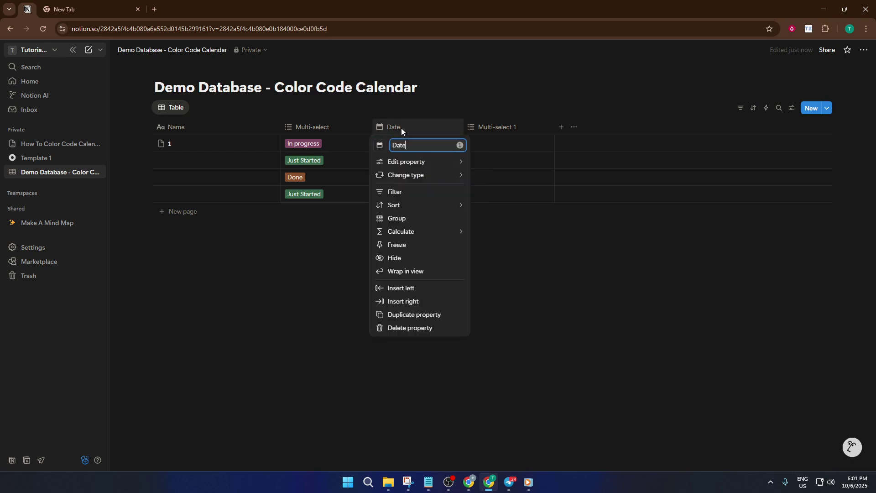
pyautogui.moveTo(438, 171)
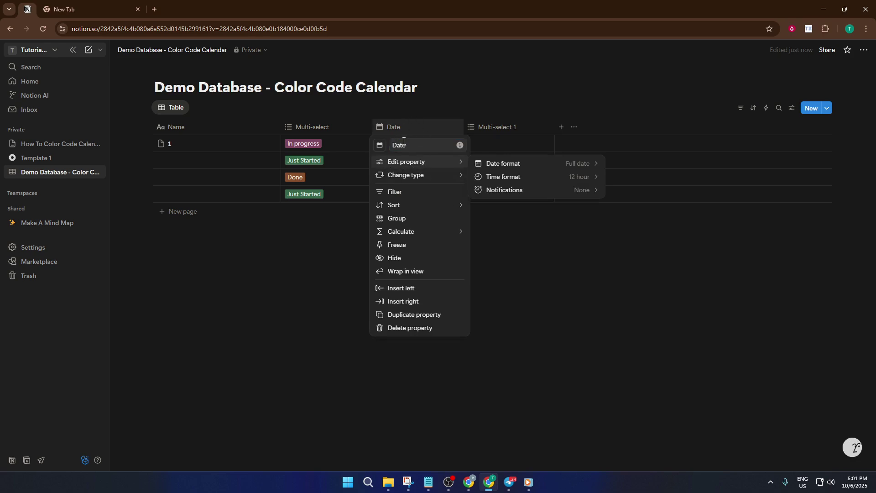
pyautogui.click(418, 117)
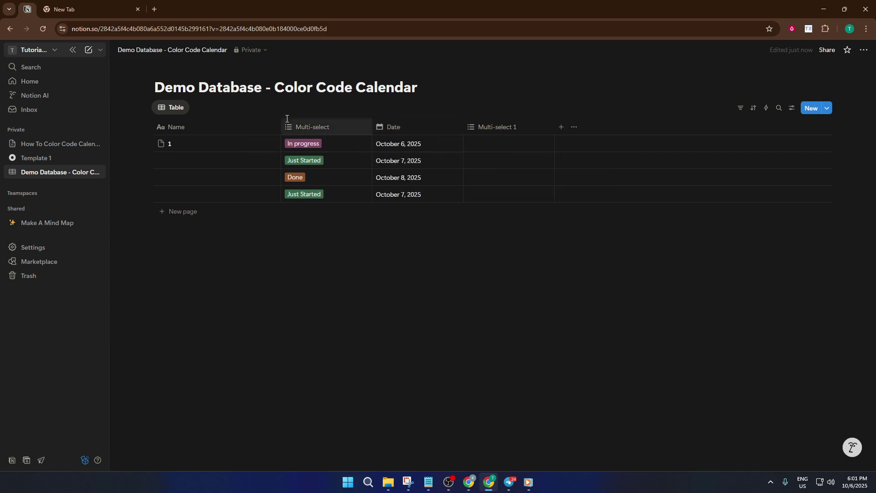
# Step: Add a Calendar view beside the Table view, placing entries on October 6, 7 and 8
pyautogui.click(195, 107)
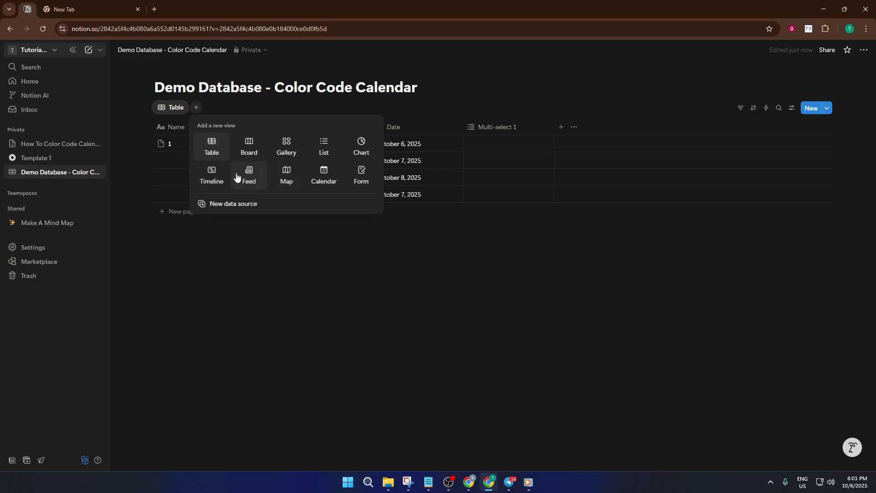
pyautogui.click(327, 177)
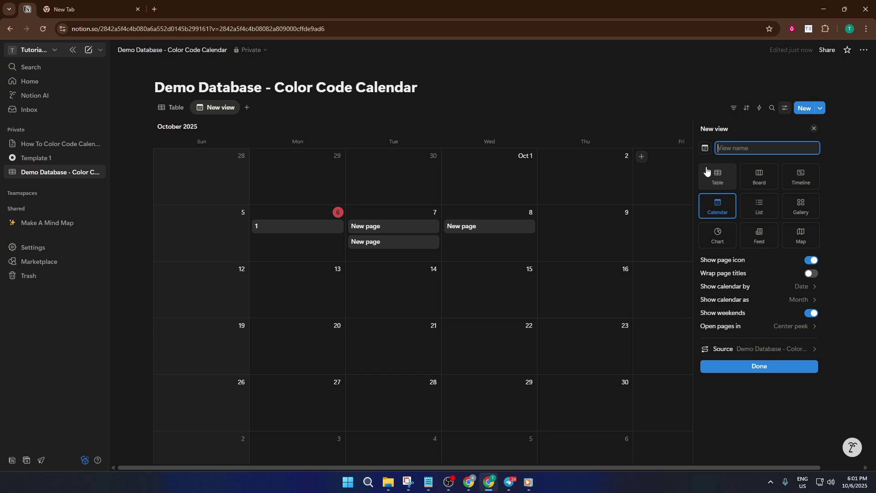
pyautogui.click(785, 112)
pyautogui.click(785, 110)
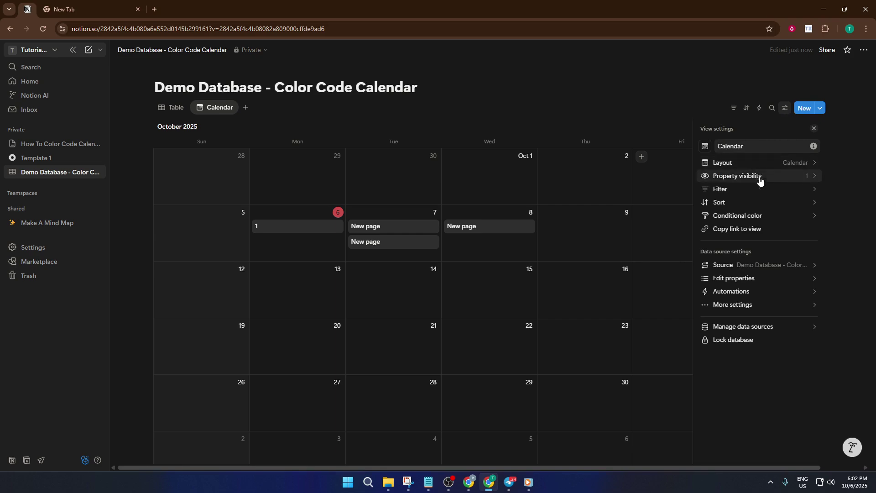
# Step: Turn on the Multi-select property in the calendar's Property visibility settings
pyautogui.click(815, 178)
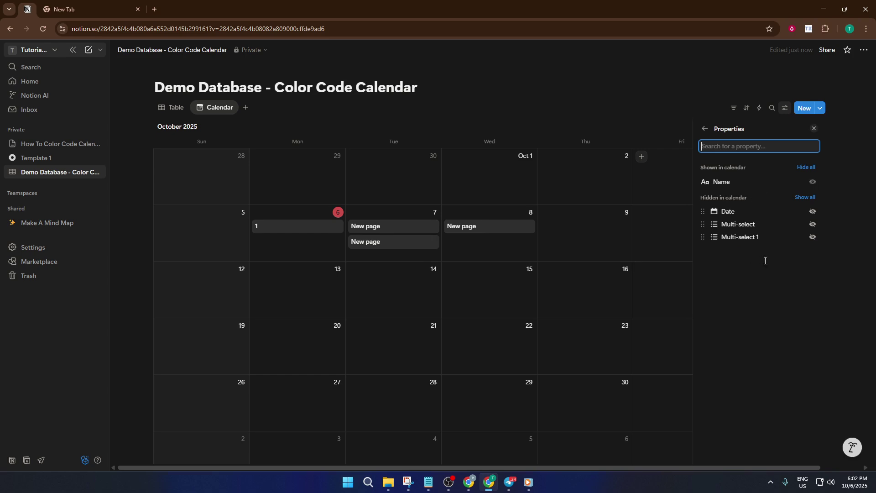
pyautogui.click(813, 225)
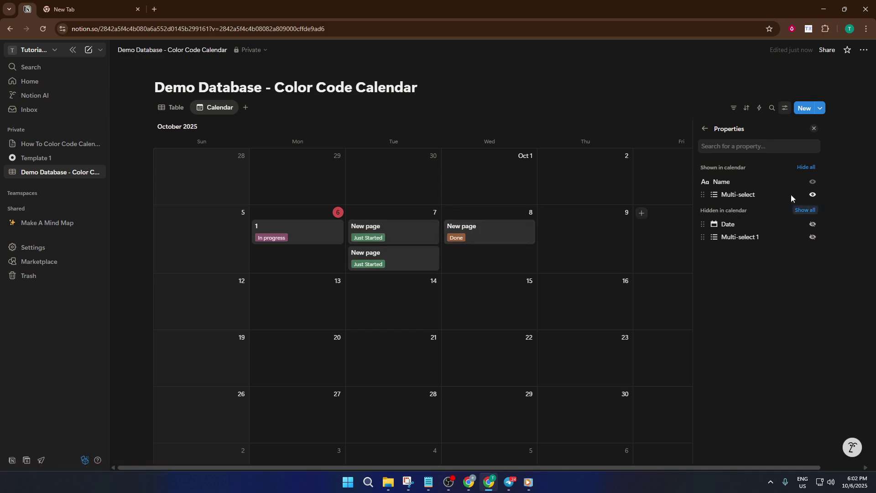
pyautogui.click(636, 195)
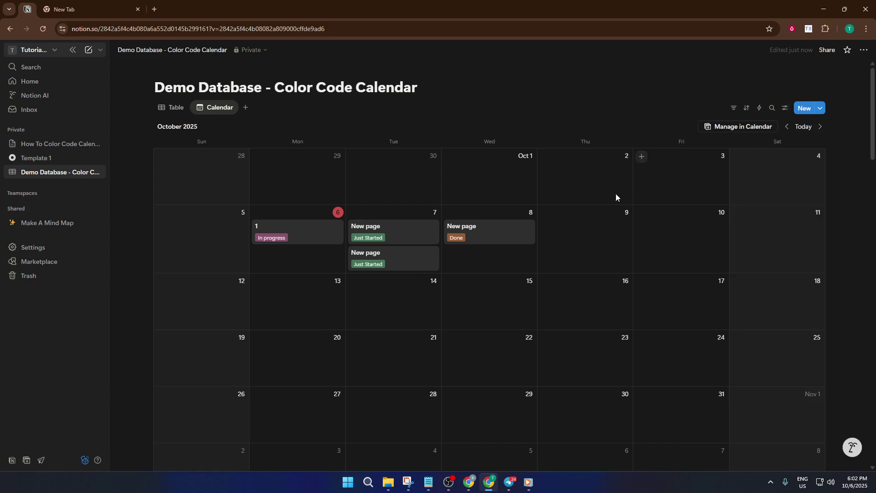
# Step: Retag the first October 7 event from Just Started to To Continue
pyautogui.click(361, 234)
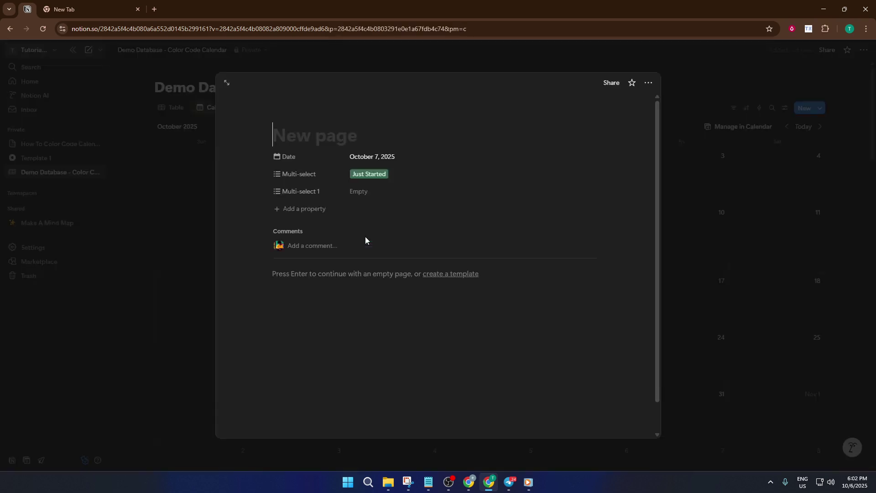
pyautogui.click(367, 177)
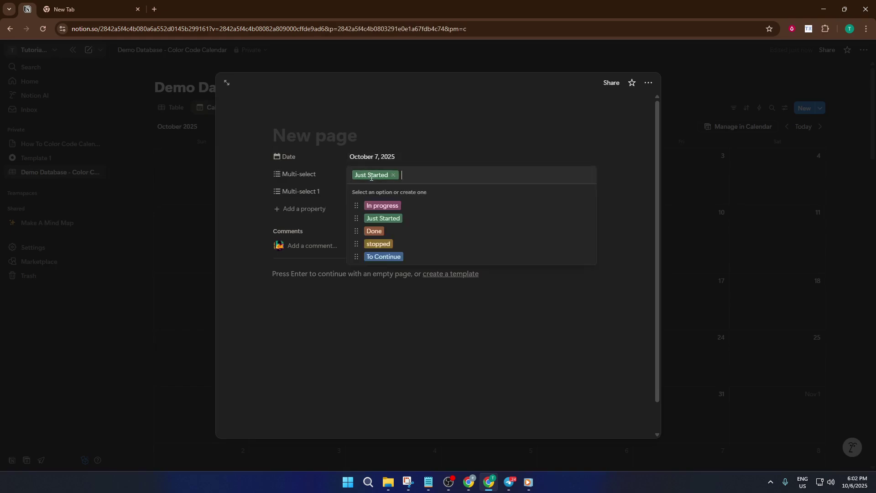
pyautogui.click(382, 256)
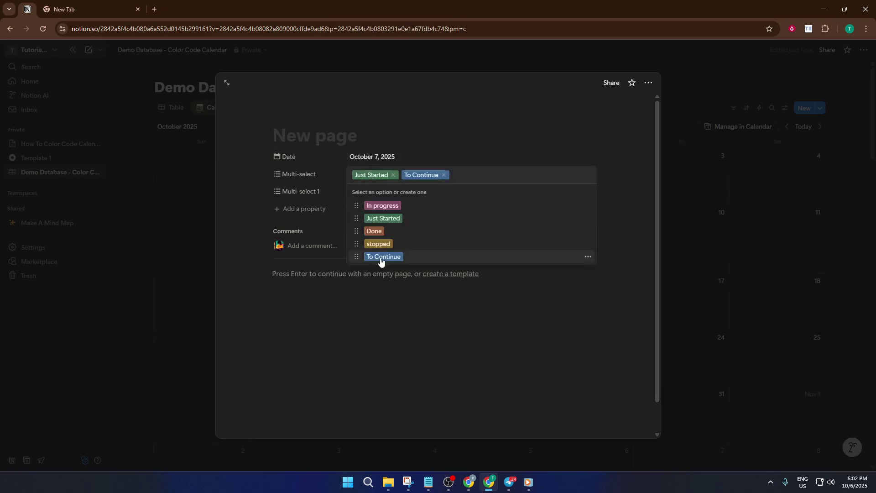
pyautogui.click(393, 175)
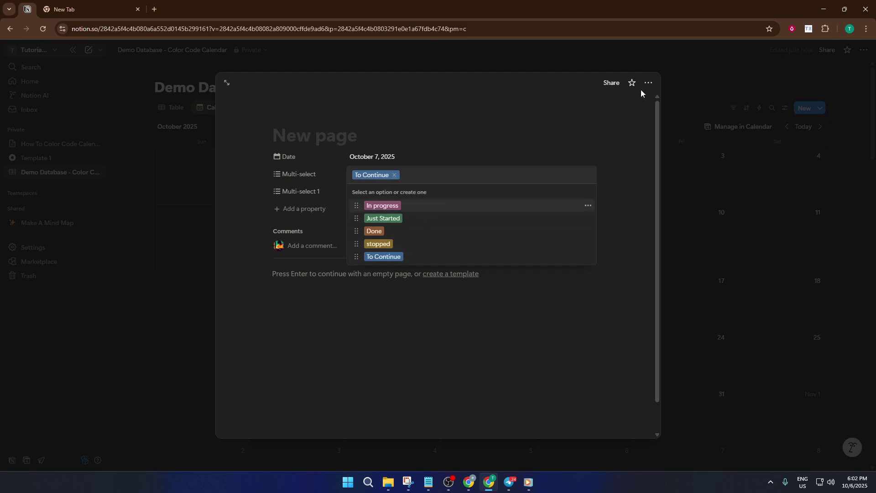
pyautogui.click(684, 84)
pyautogui.click(691, 83)
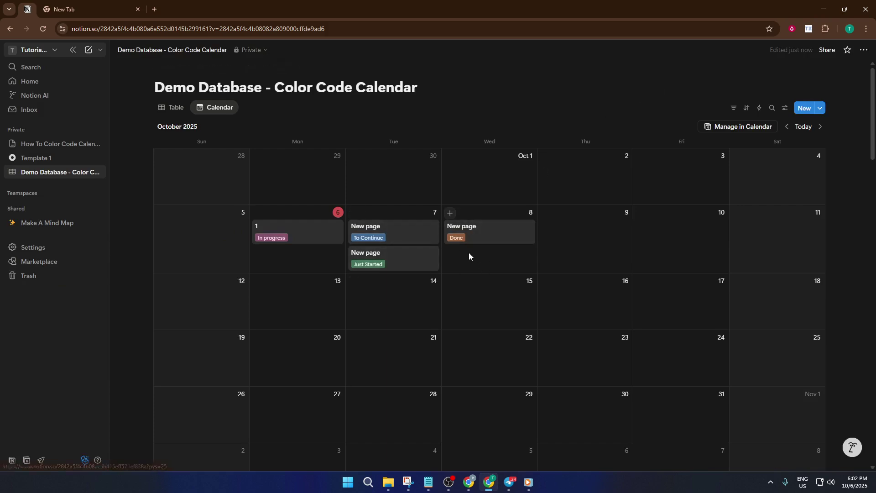
# Step: Create a new October 8 event tagged stopped
pyautogui.click(450, 213)
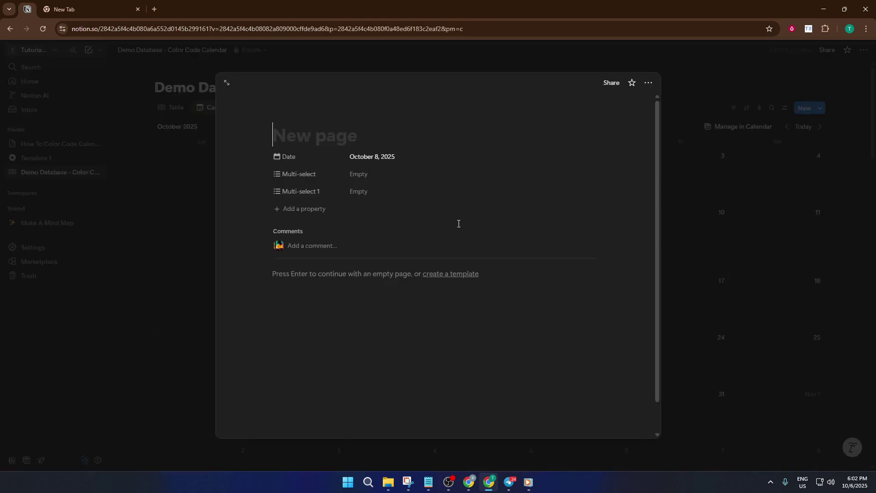
pyautogui.click(366, 176)
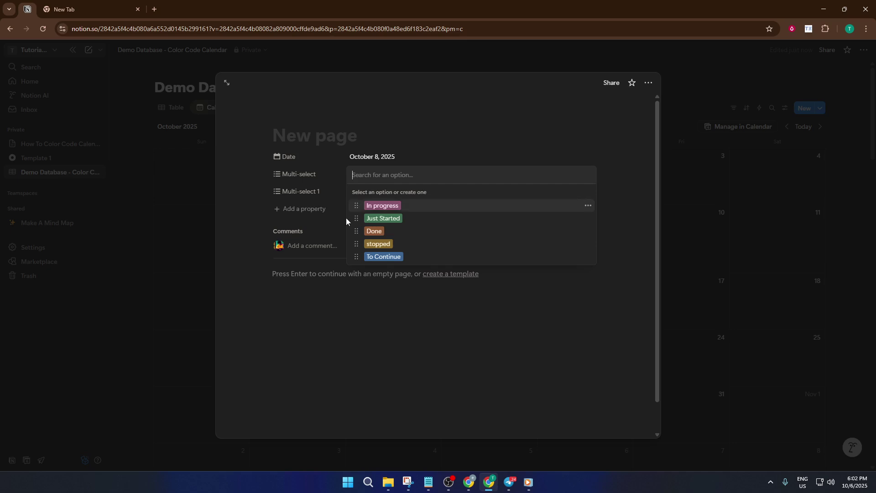
pyautogui.click(368, 246)
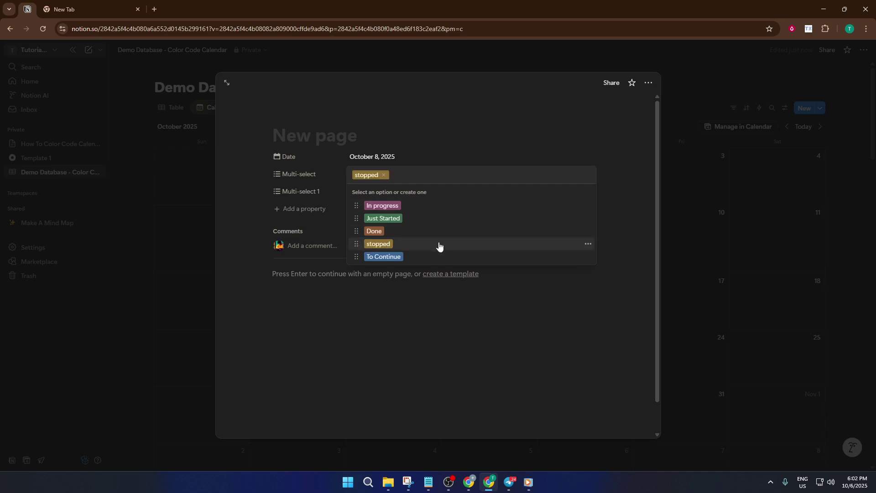
pyautogui.click(666, 75)
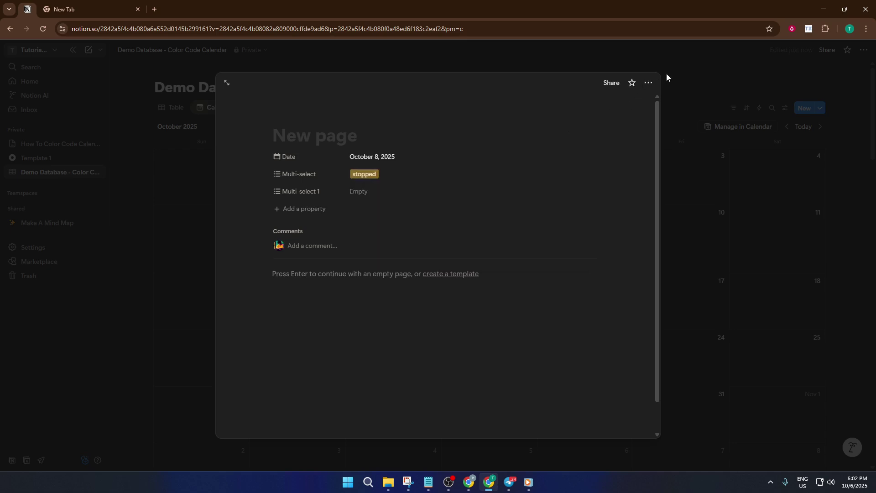
pyautogui.click(670, 74)
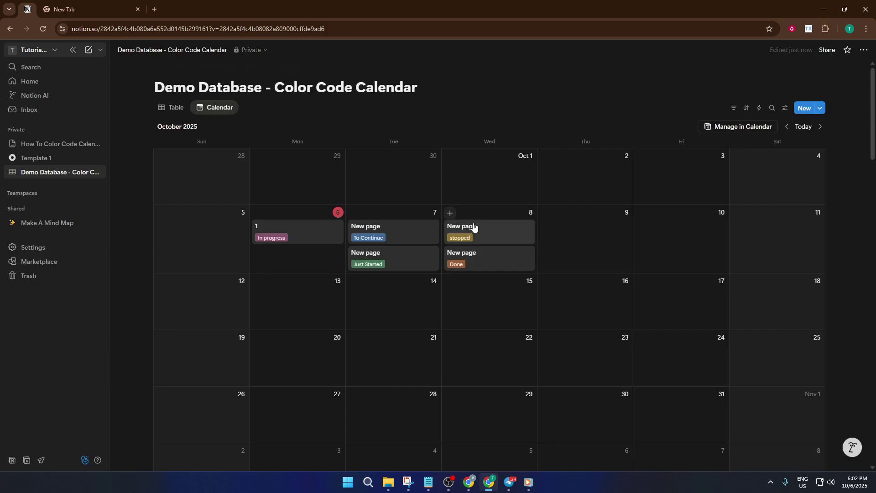